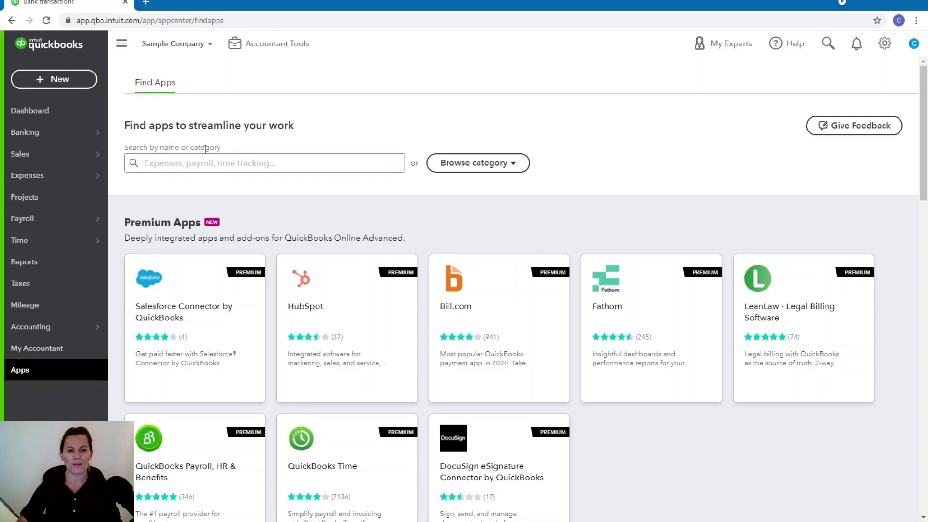
- Bring up the create-new menu listing bills, invoices, expenses and other transaction types
left_click(201, 162)
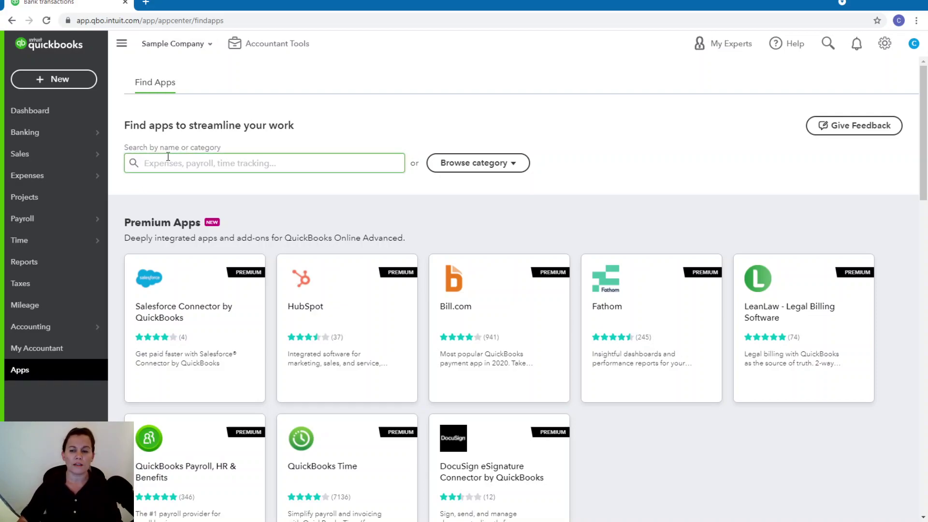
left_click(45, 83)
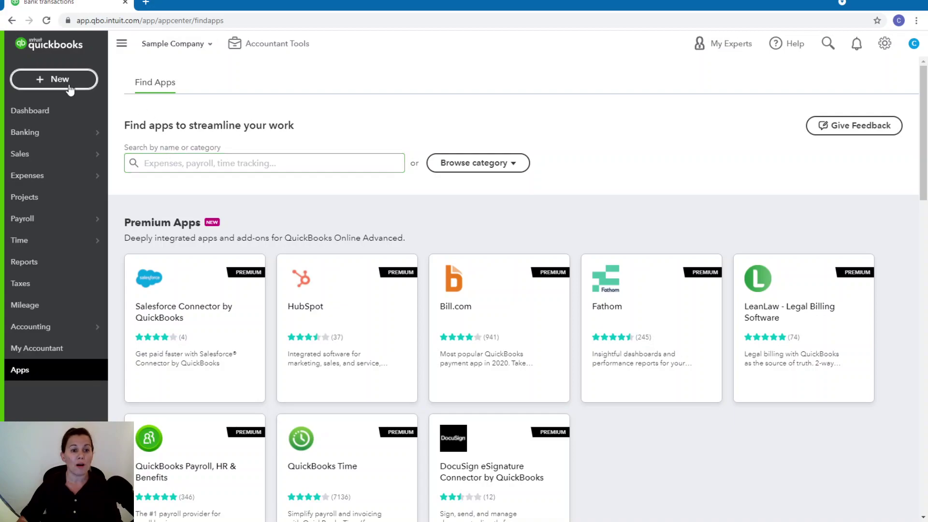
- Start a new vendor bill and choose Brosnahan Insurance Agency as the vendor
left_click(42, 83)
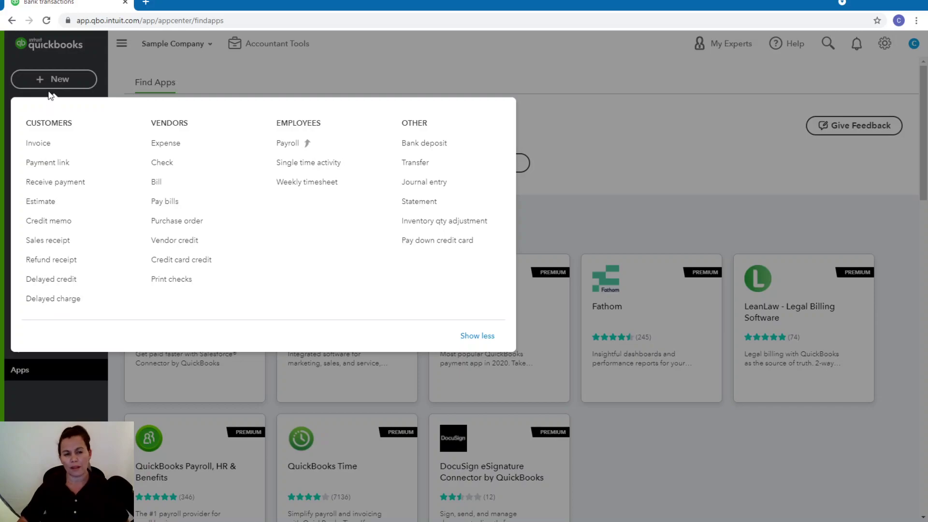
left_click(156, 183)
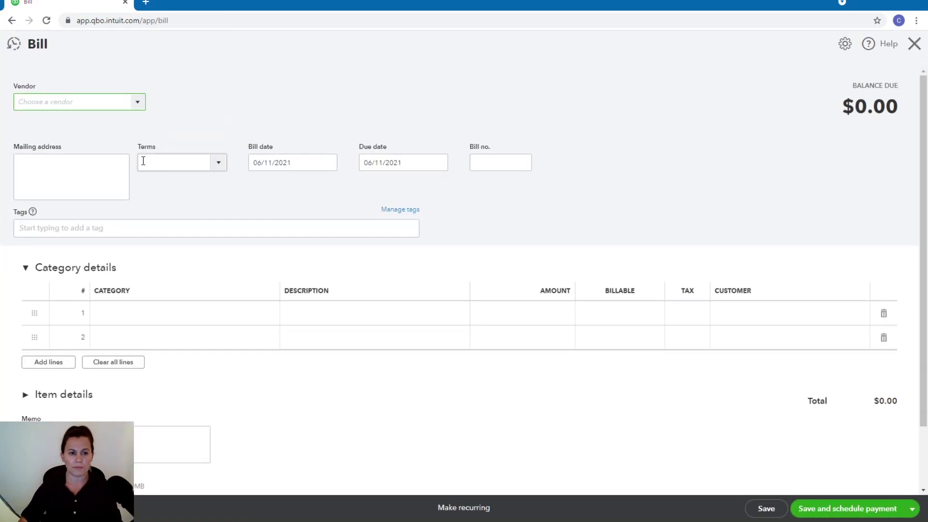
left_click(134, 103)
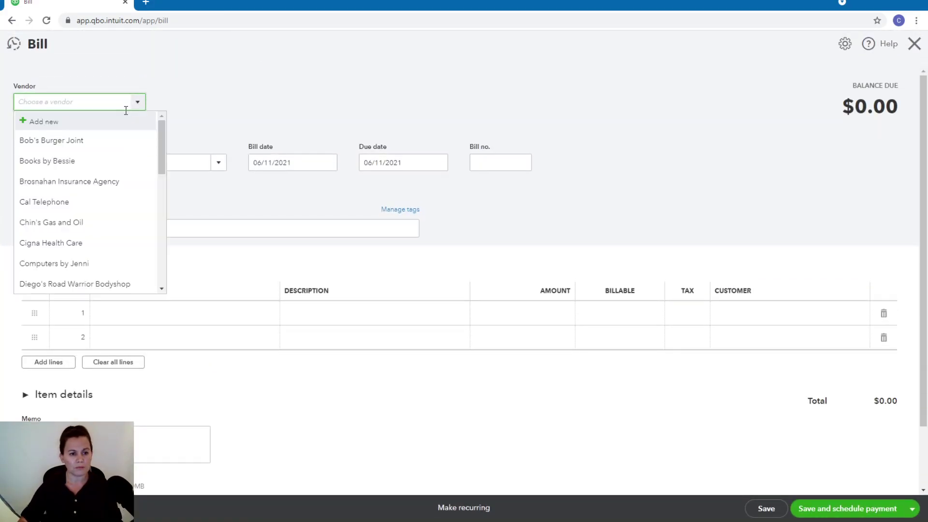
left_click(91, 182)
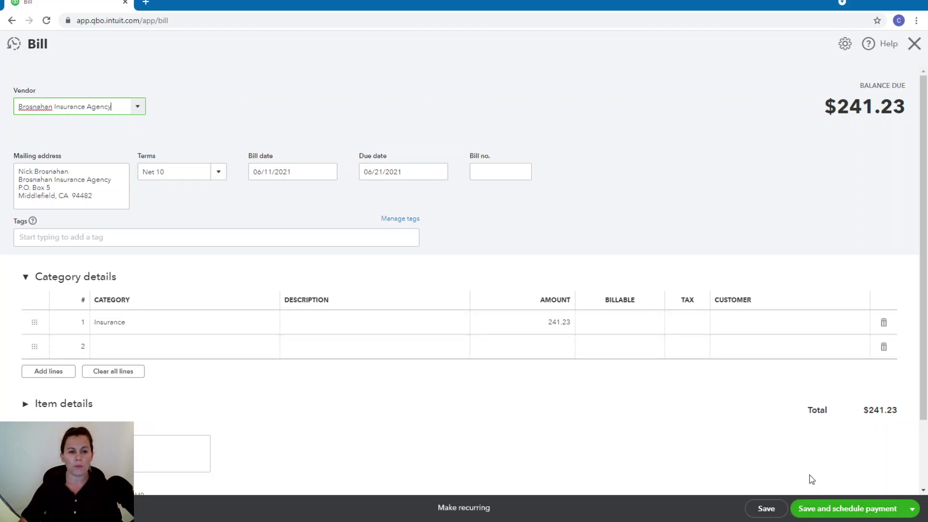
- Save the $241.23 insurance bill and schedule its payment through bill pay
left_click(844, 513)
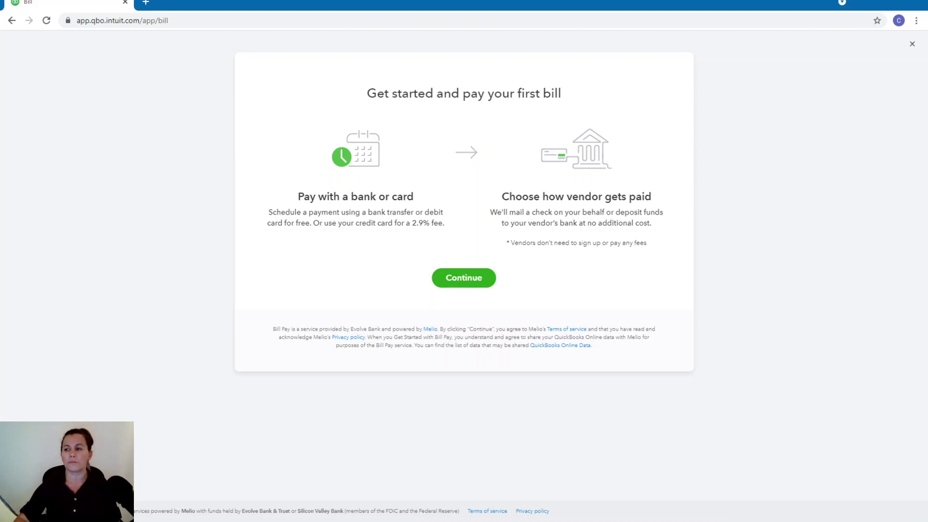
- Close the bill pay intro and the bill, then show the Checking transactions for review
left_click(912, 45)
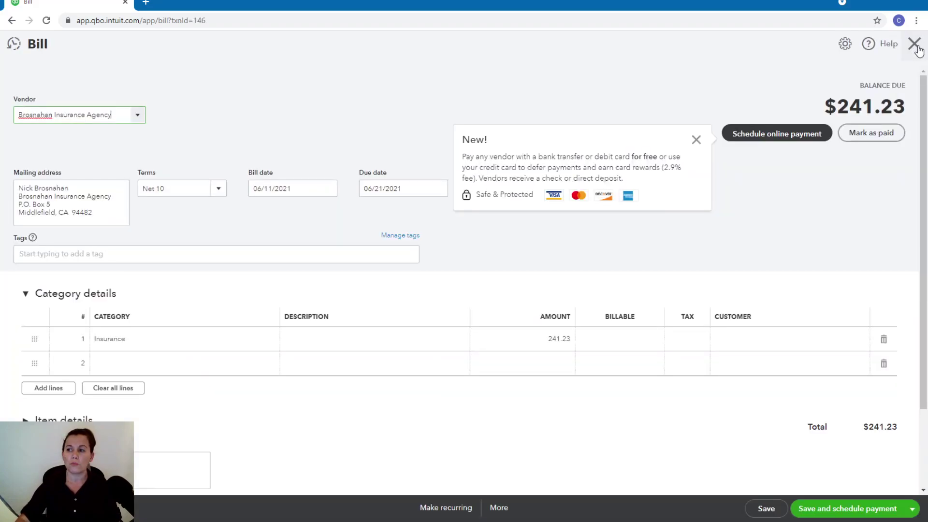
left_click(915, 46)
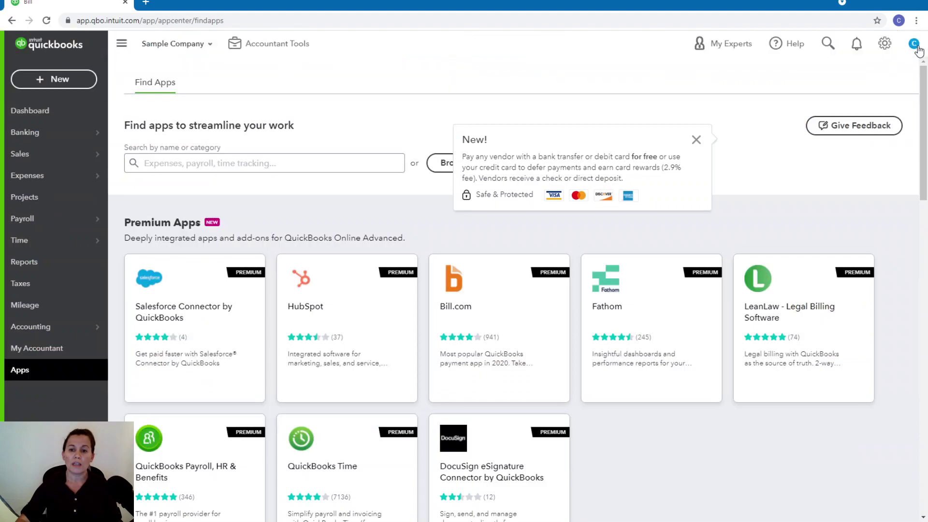
mouse_move(24, 132)
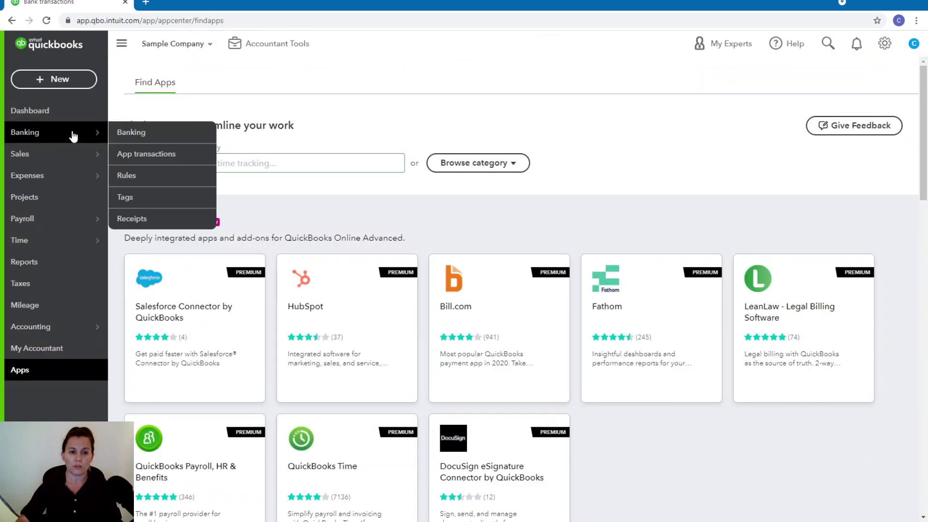
left_click(143, 138)
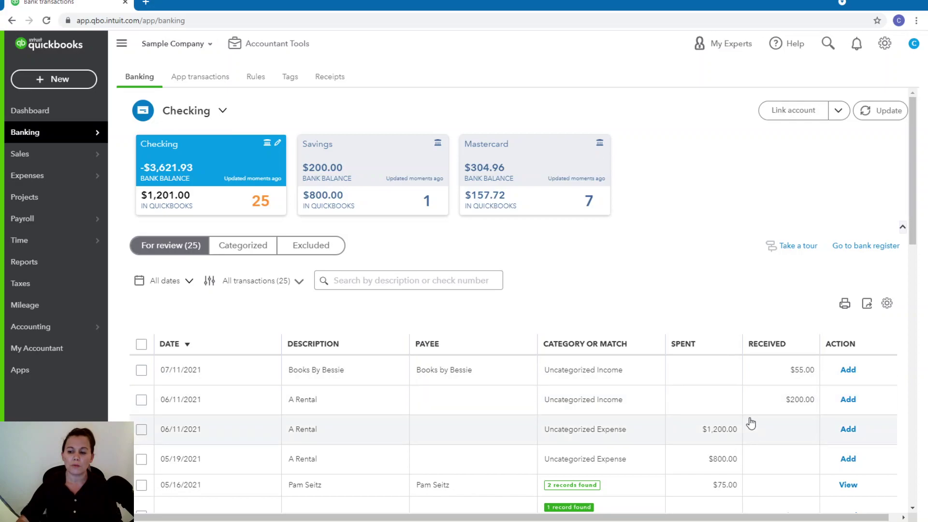
scroll(756, 435, "down", 1)
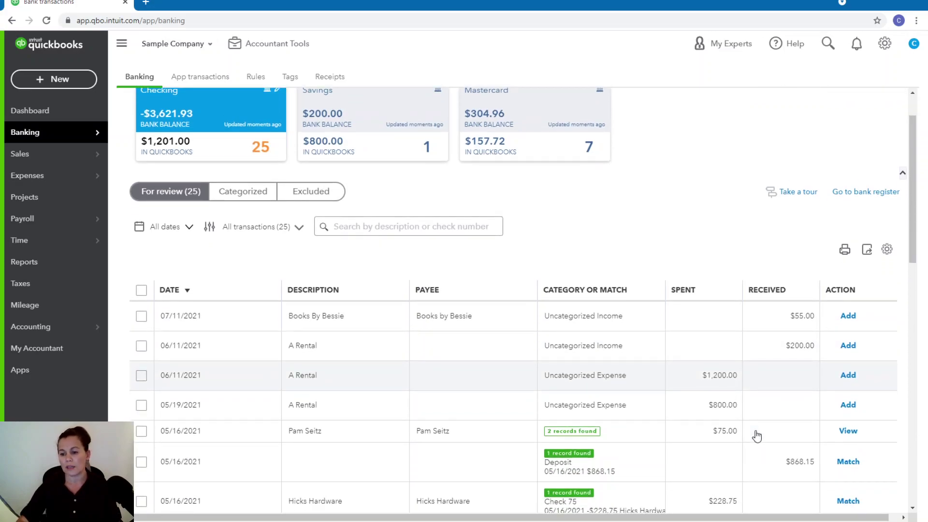
scroll(756, 435, "down", 2)
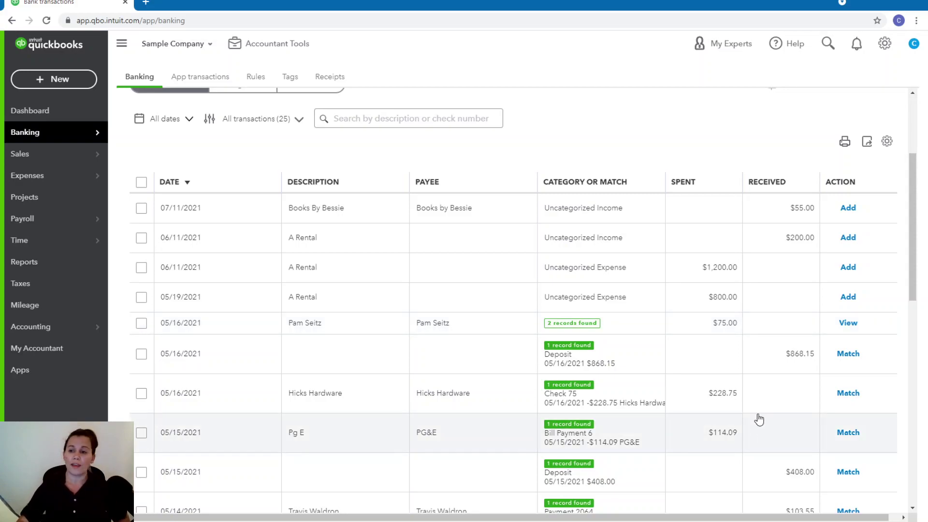
scroll(739, 354, "up", 3)
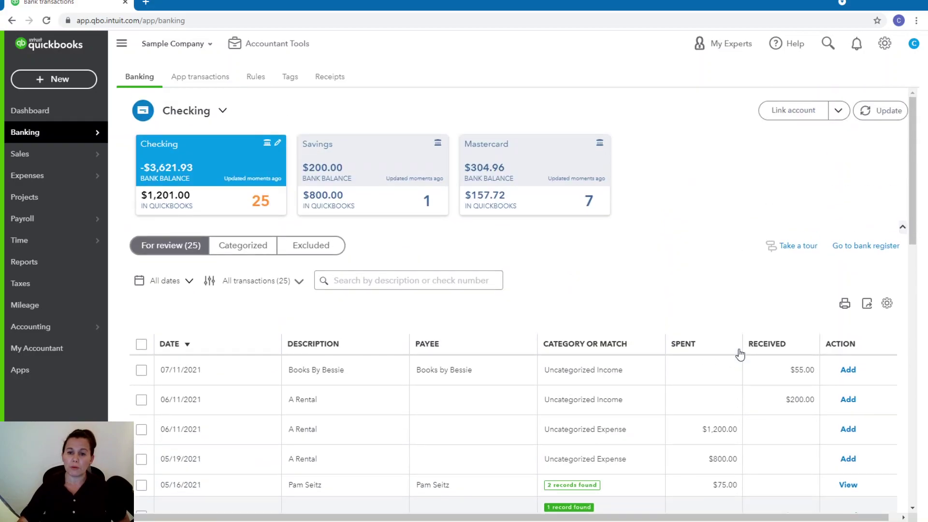
scroll(740, 354, "down", 1)
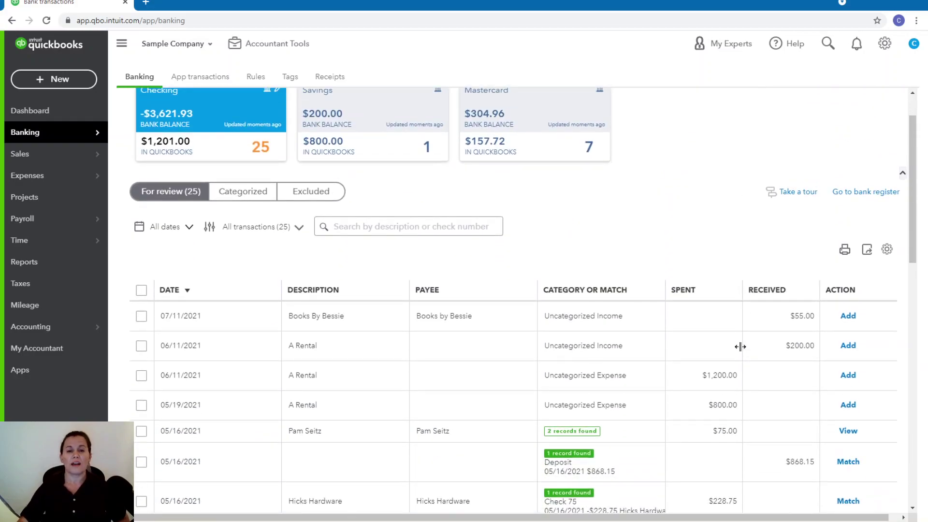
scroll(740, 346, "up", 1)
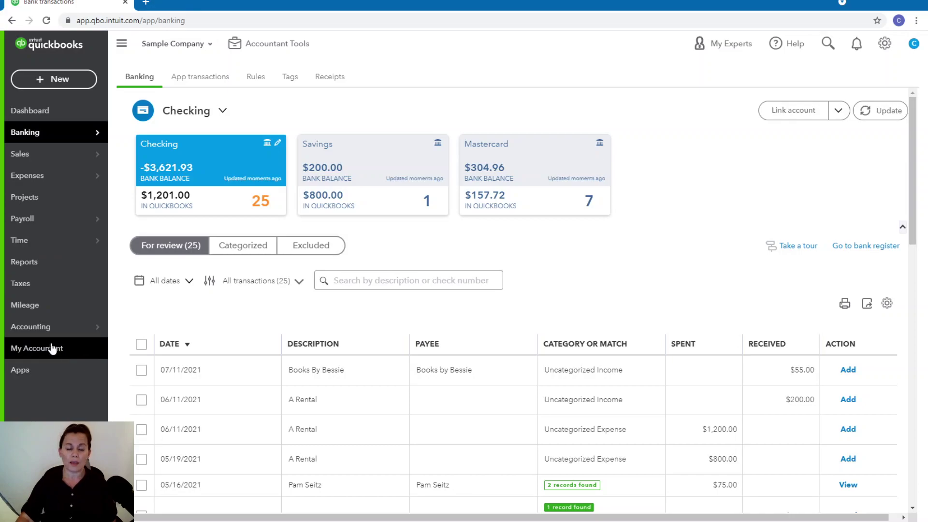
- Search the app directory for Melio, view its details, and return to Find Apps
left_click(31, 372)
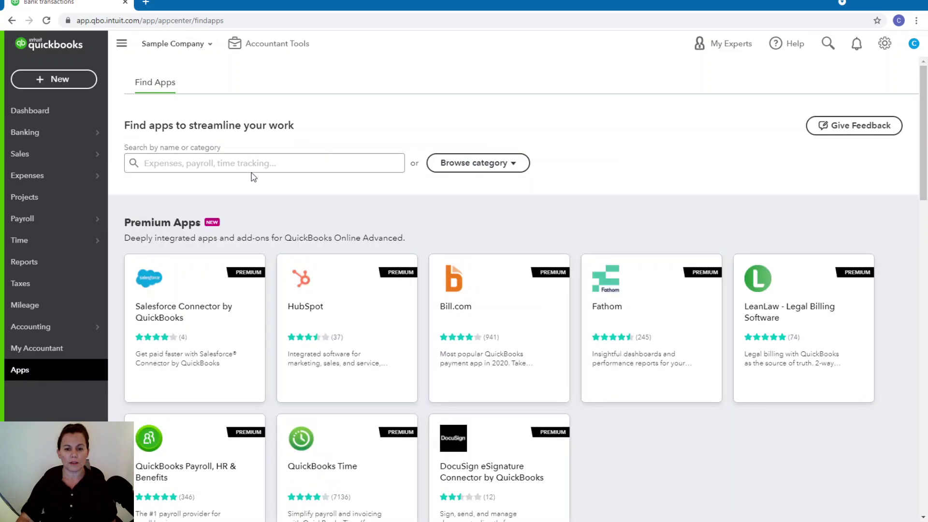
left_click(254, 164)
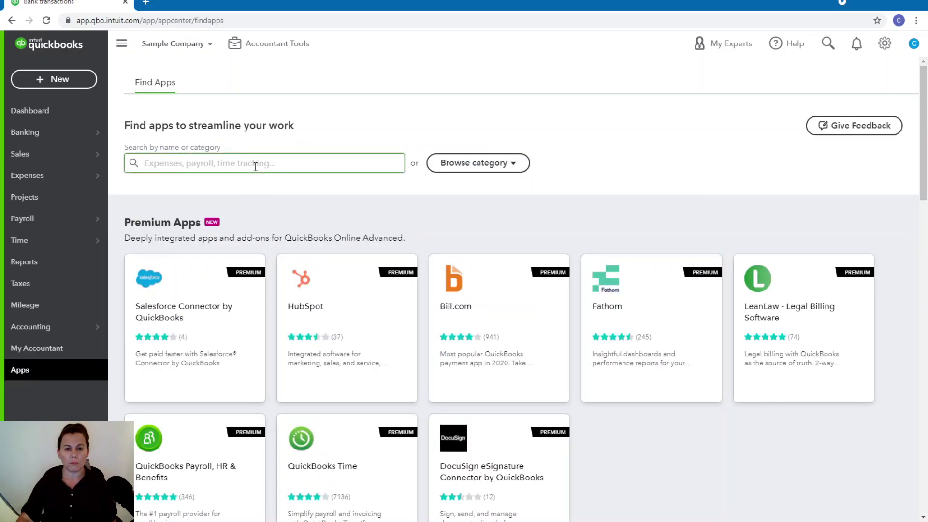
type("meli")
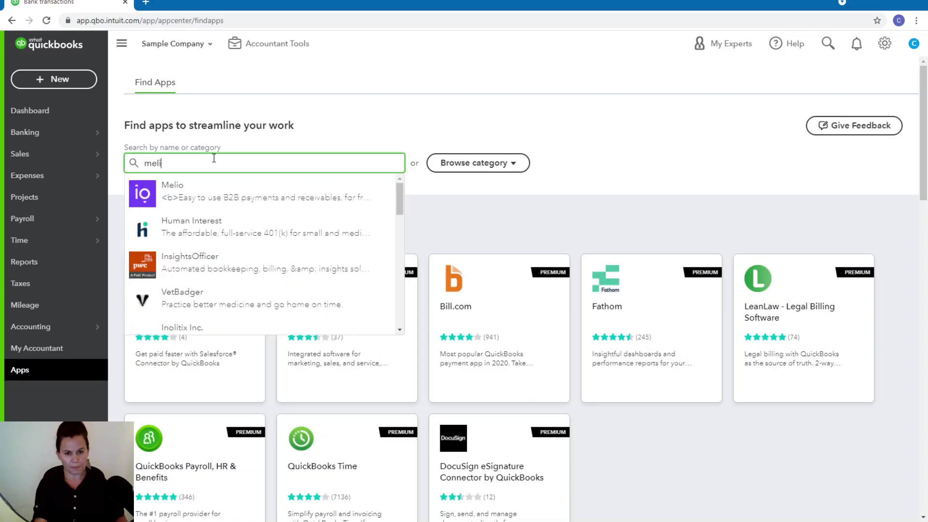
type("o")
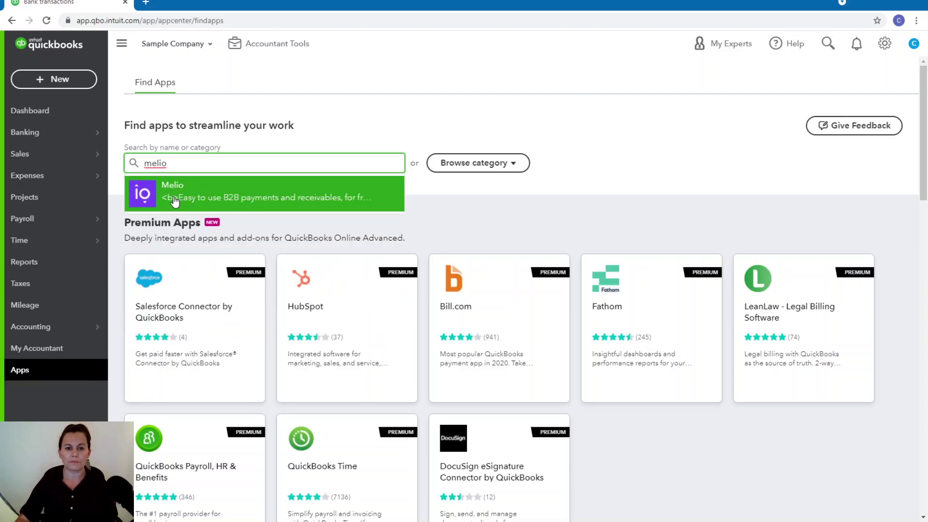
left_click(174, 197)
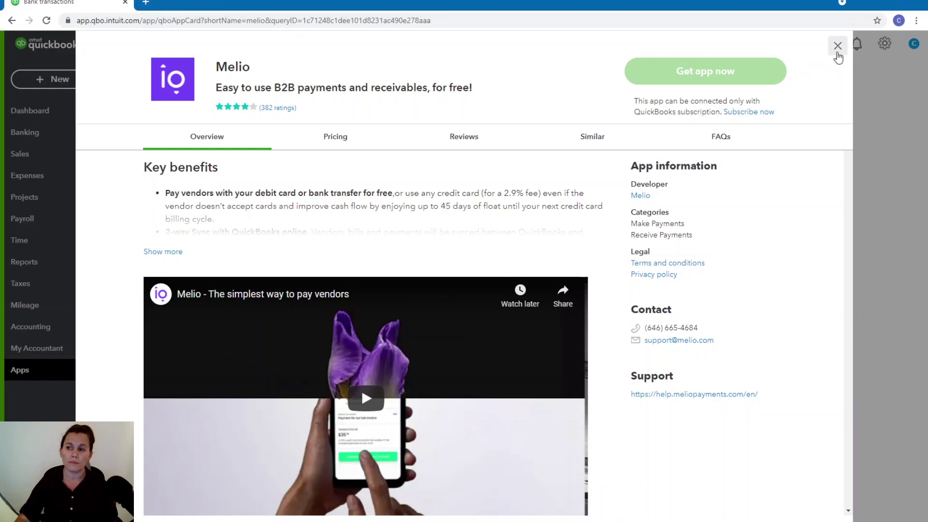
left_click(837, 46)
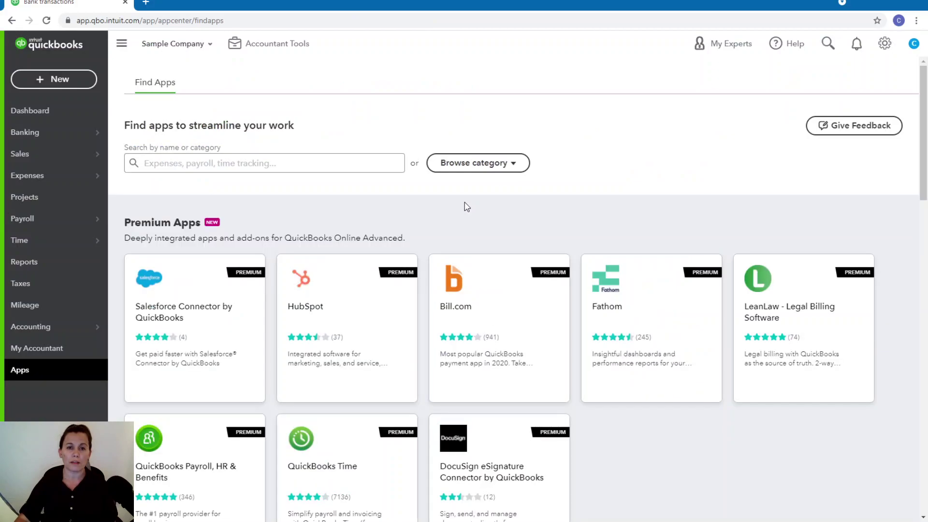